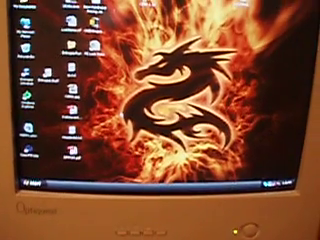
Step: Turn off the computer from the Start menu using the U keyboard shortcut twice
key(super)
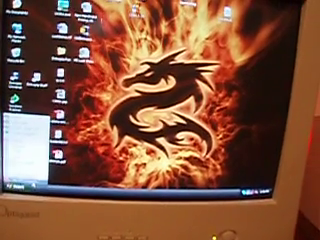
key(u)
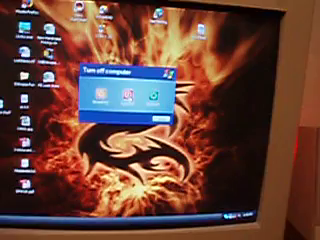
key(u)
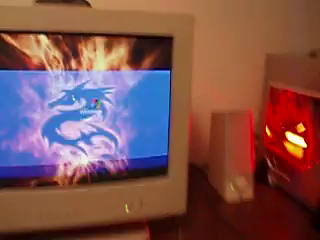